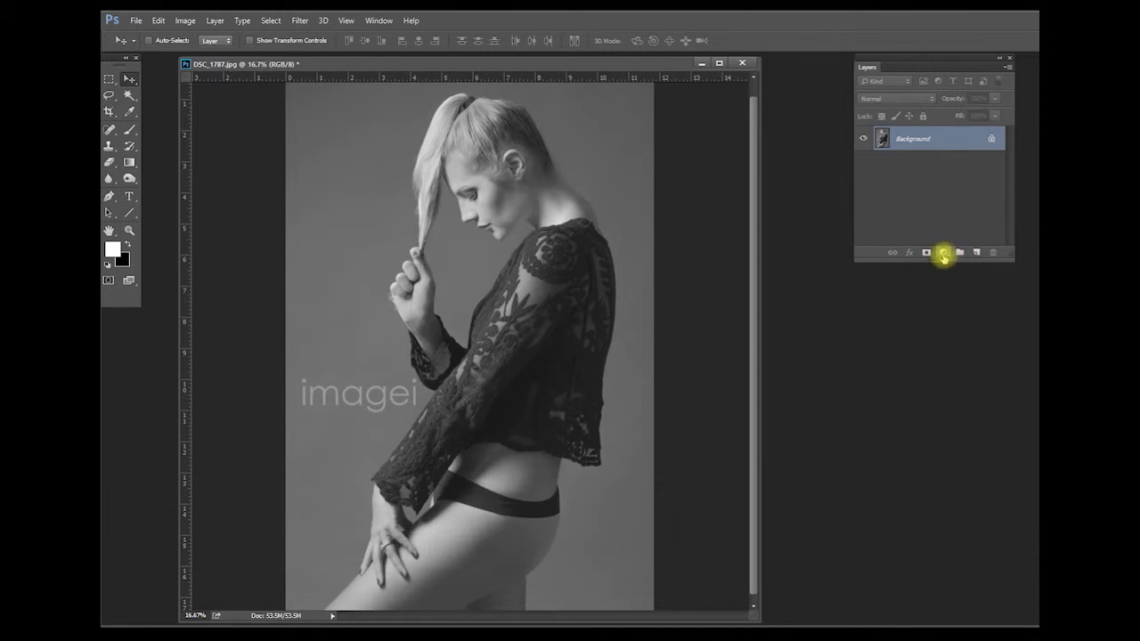
Add a Levels adjustment layer above the Background and set its white input level to 241 using the clipping preview
click(943, 254)
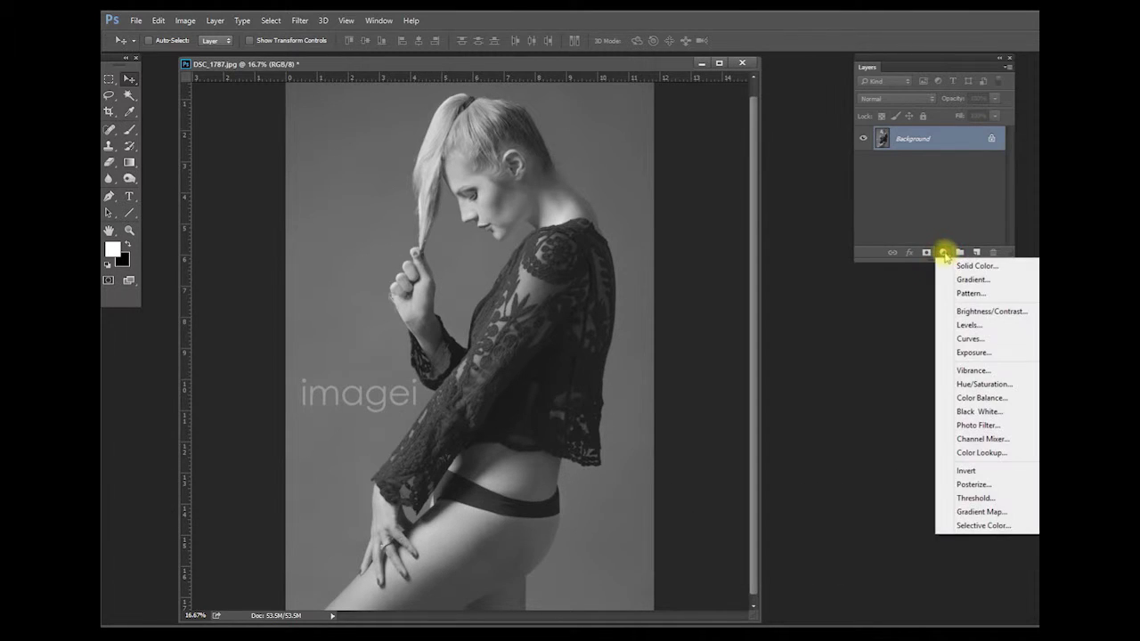
click(967, 325)
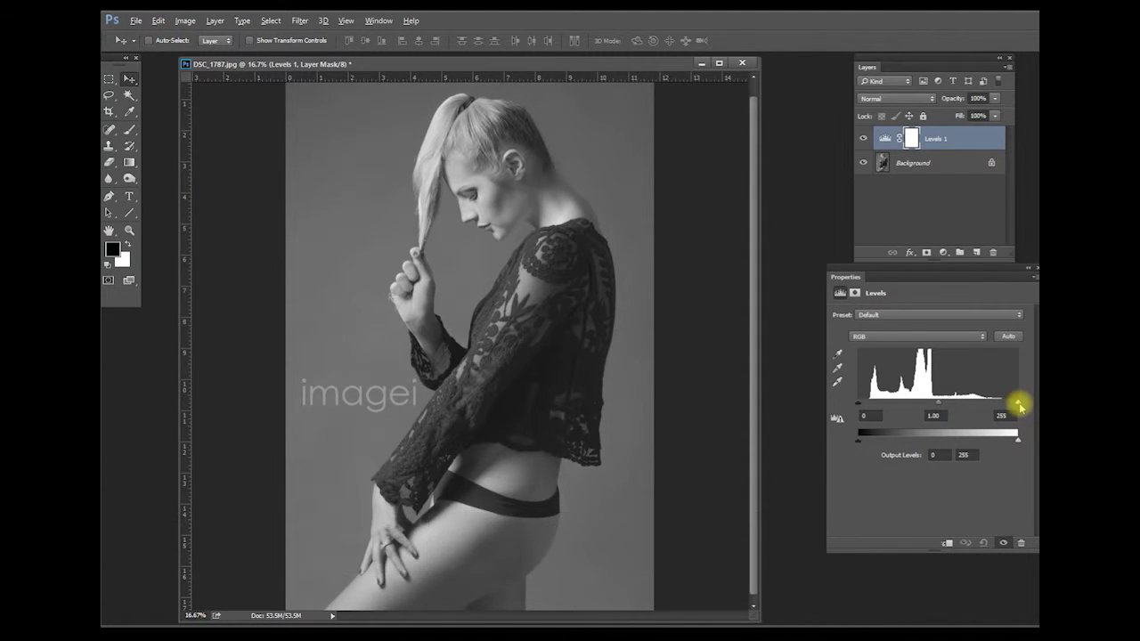
drag(1018, 405, 1016, 404)
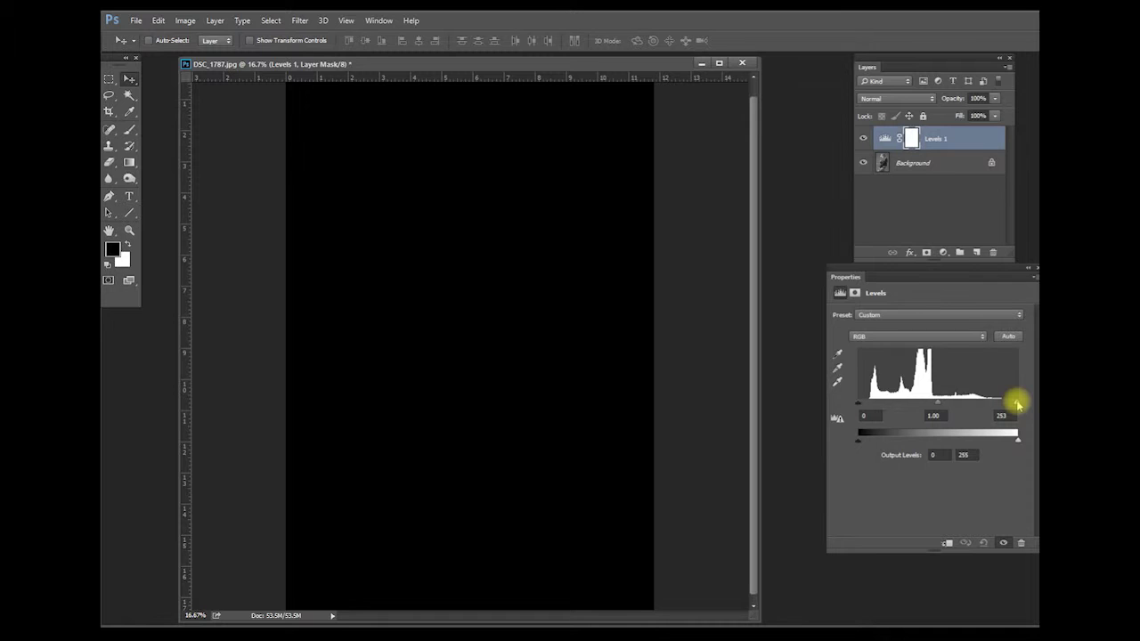
mouse_move(1018, 405)
mouse_down()
mouse_move(924, 405)
mouse_move(1001, 405)
mouse_up()
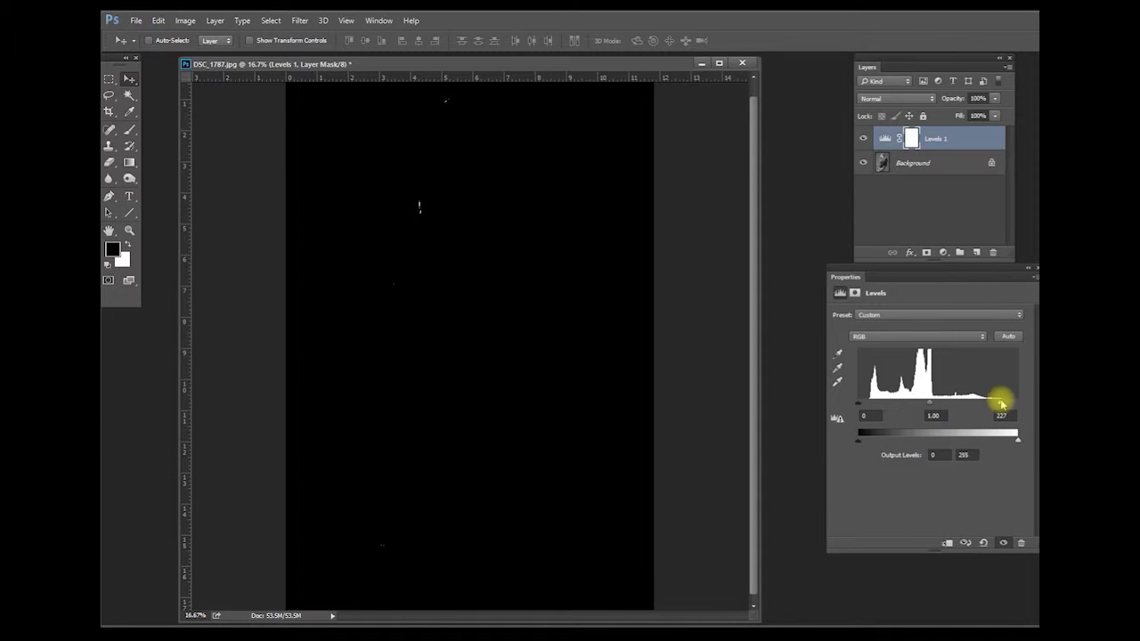
mouse_move(1001, 404)
mouse_down()
mouse_move(990, 406)
mouse_move(1016, 397)
mouse_up()
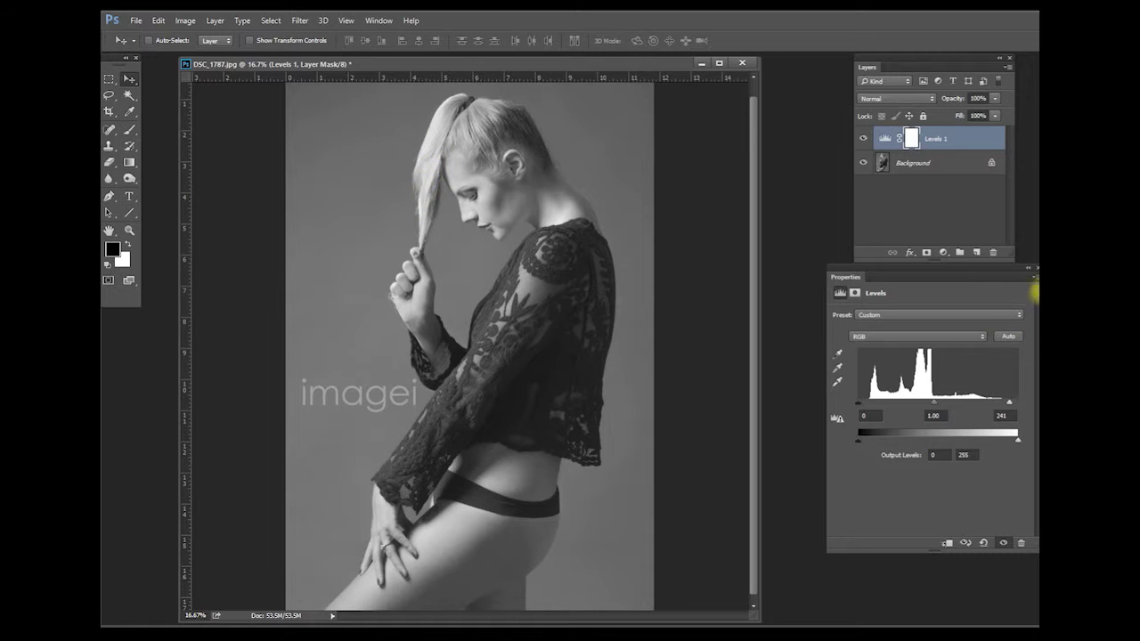
Set the black input level of the Levels adjustment to 5 using the shadow clipping preview
alt+click(860, 405)
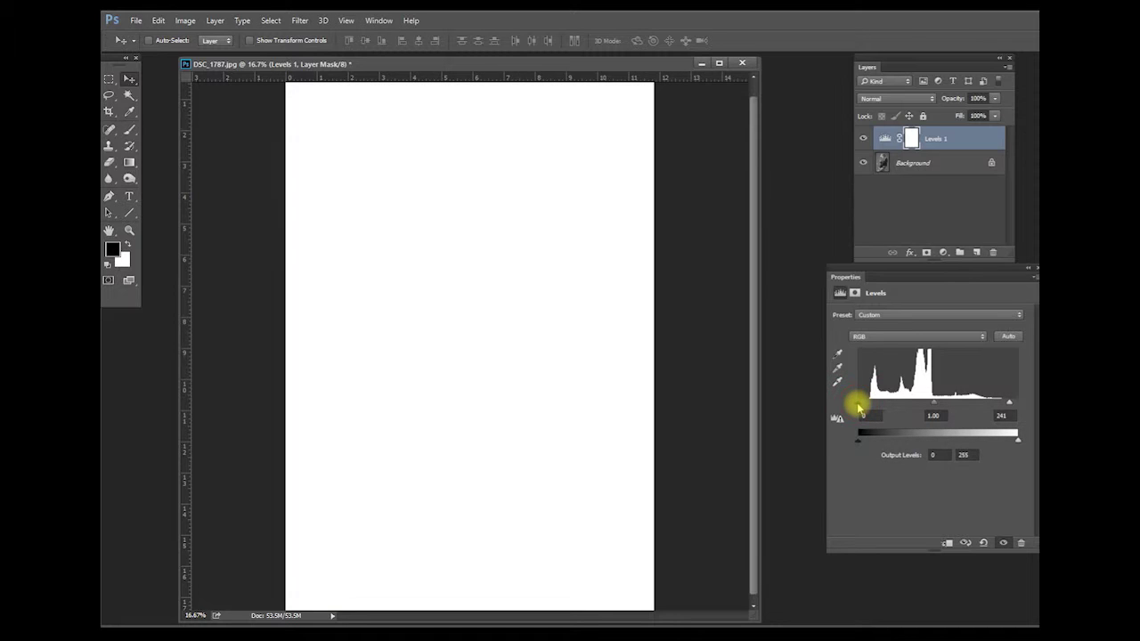
drag(860, 406, 879, 405)
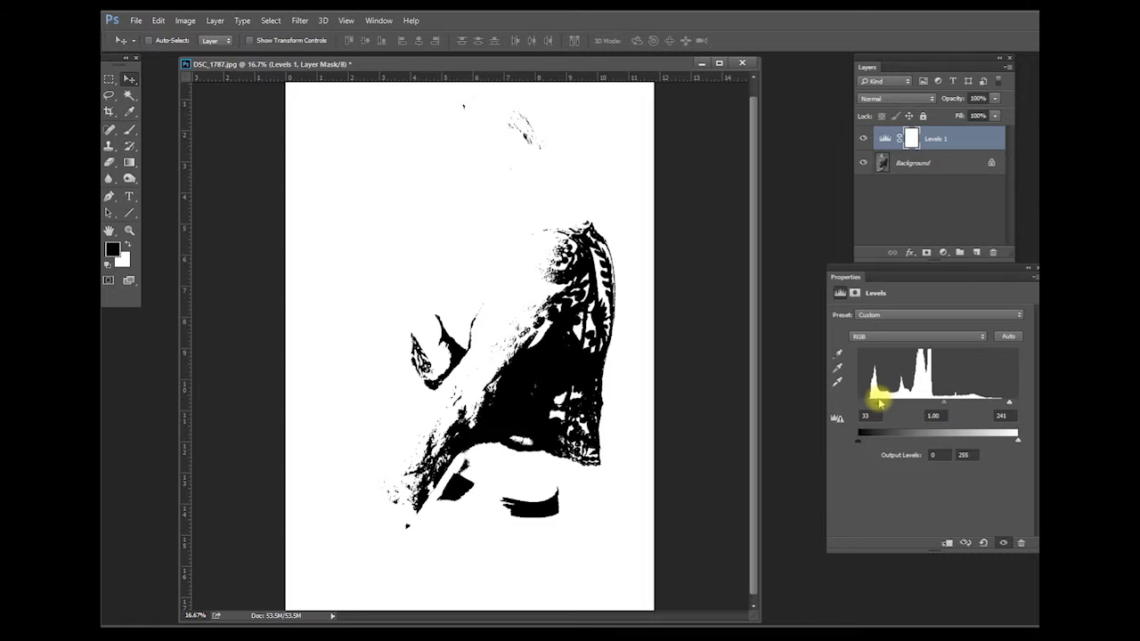
drag(879, 404, 876, 403)
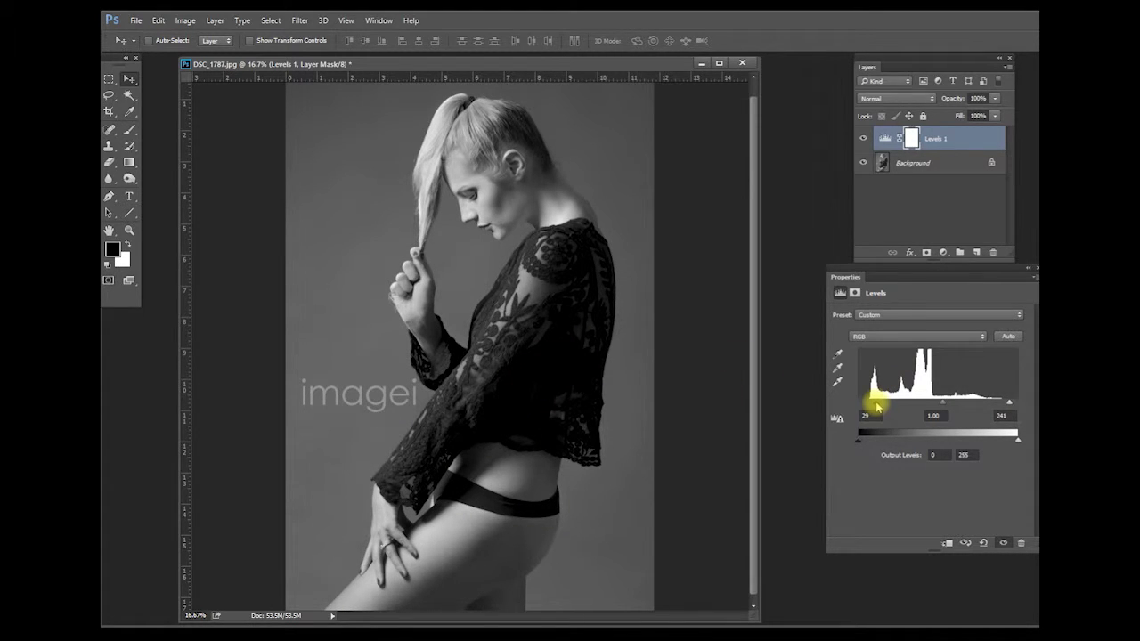
drag(878, 408, 870, 402)
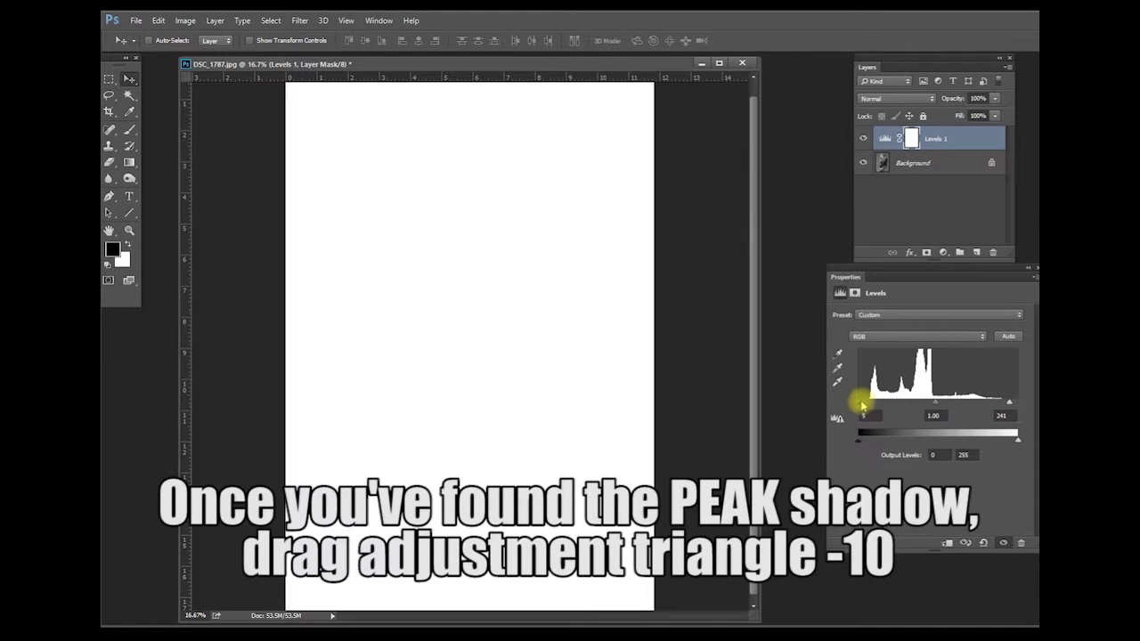
drag(862, 405, 860, 405)
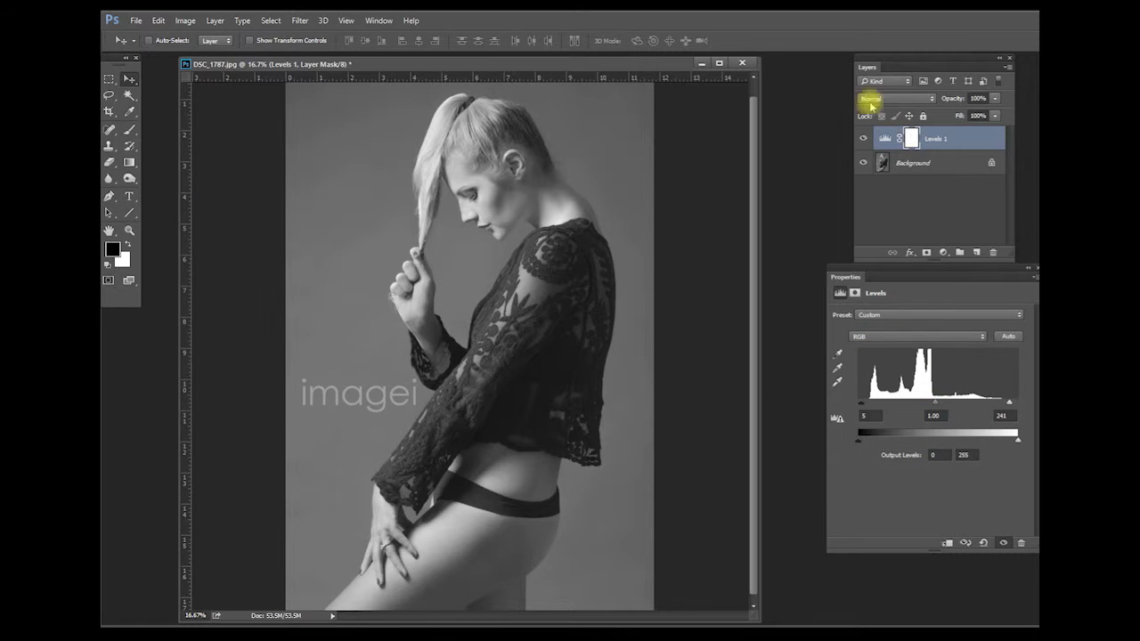
Toggle the Levels 1 layer's visibility repeatedly to compare the photo before and after the adjustment
click(864, 140)
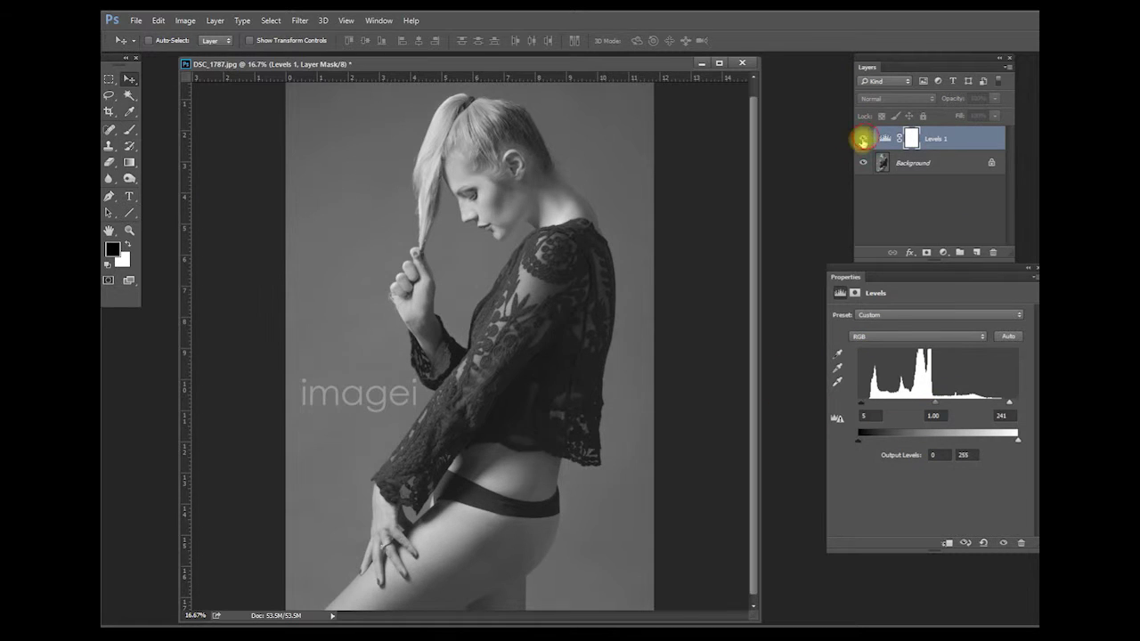
click(863, 140)
click(863, 140)
click(862, 141)
click(864, 143)
click(863, 141)
click(862, 139)
click(860, 139)
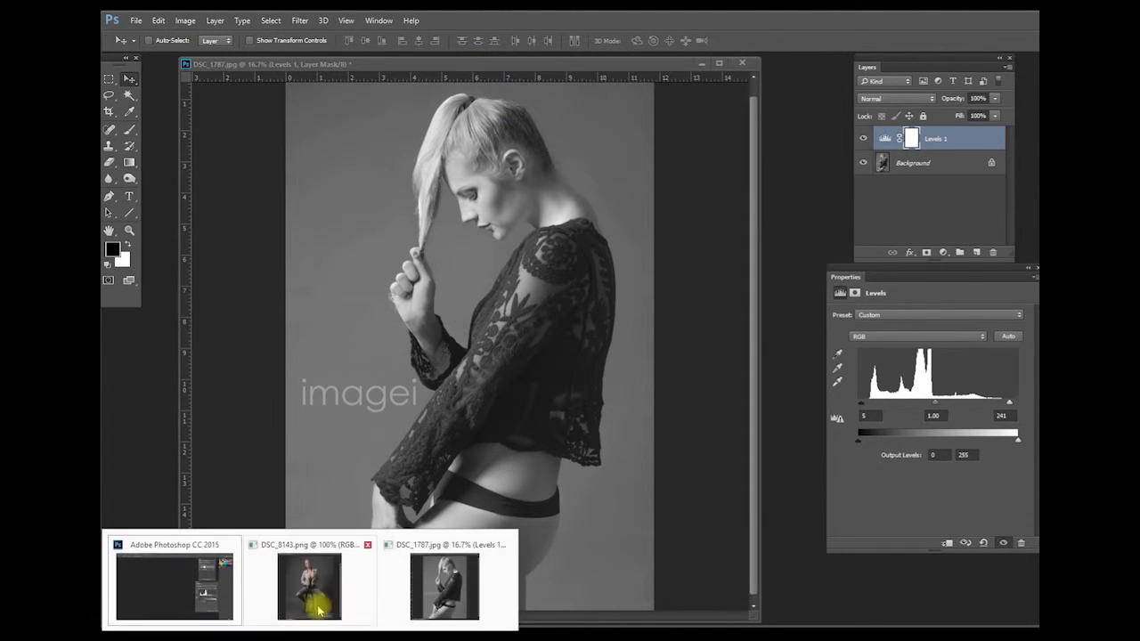
Switch to the DSC_8143.png document, add a Levels adjustment layer, and reposition its Properties panel fully into view
click(319, 608)
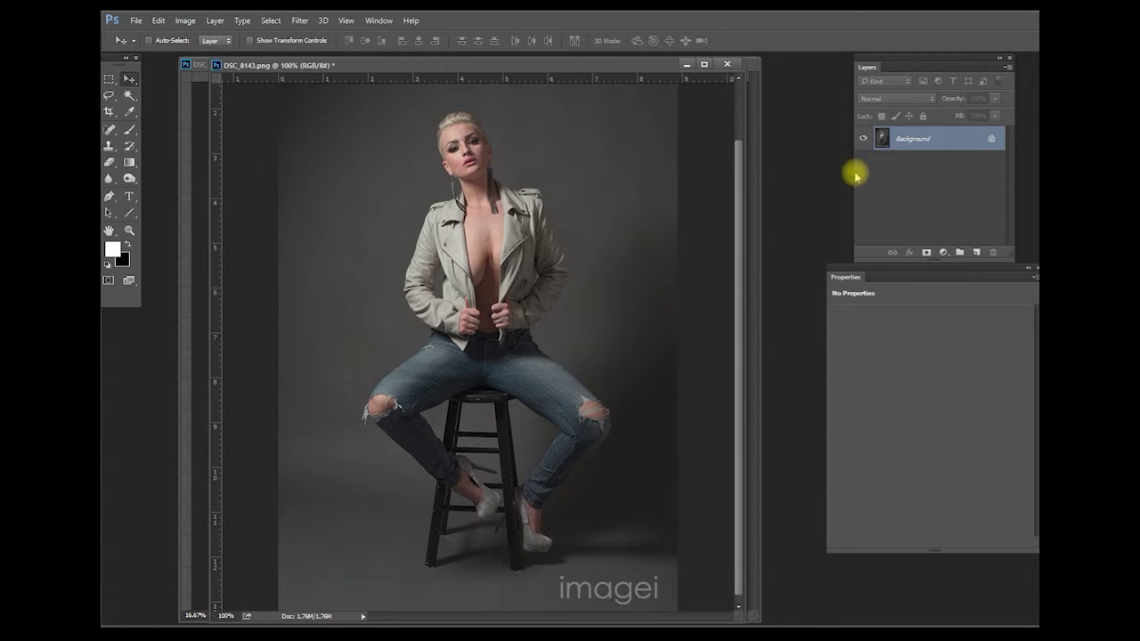
click(943, 253)
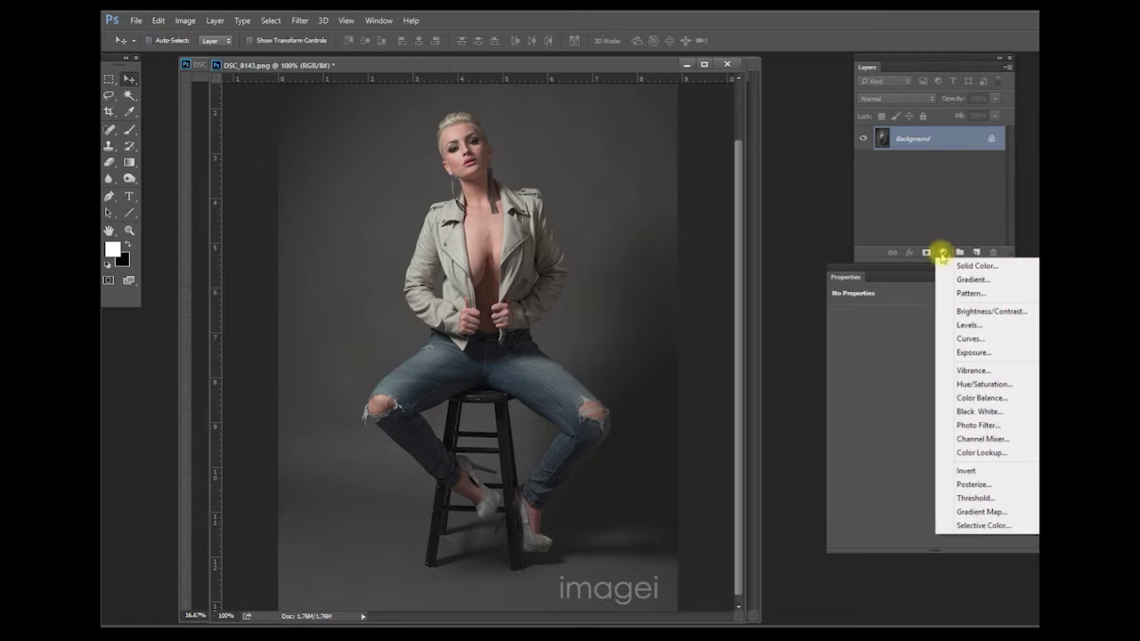
click(966, 325)
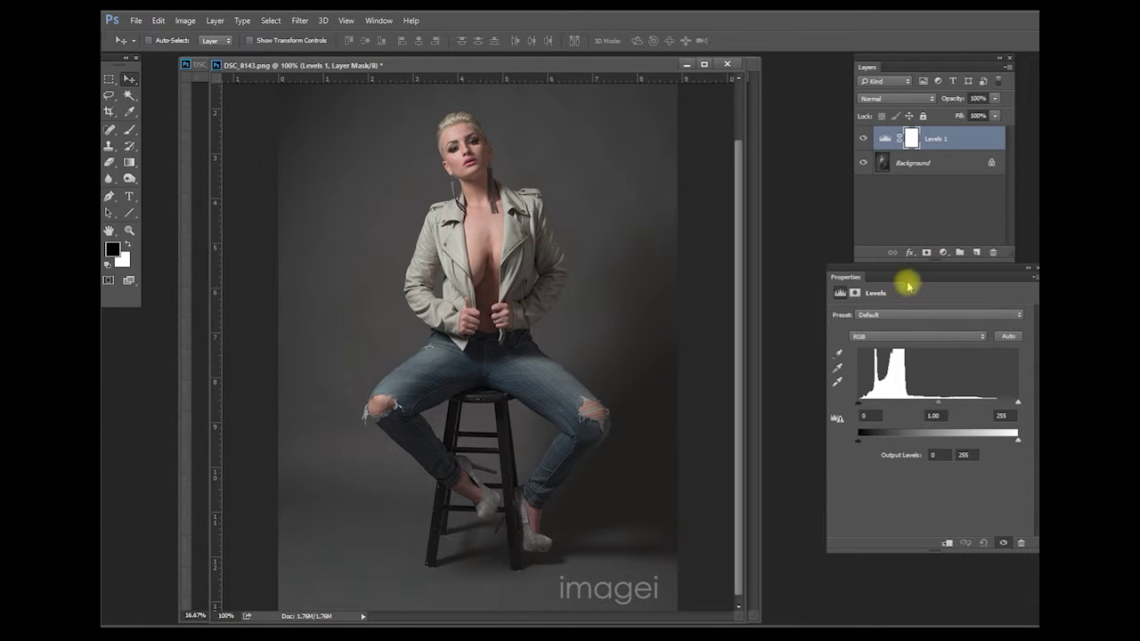
drag(904, 273, 878, 262)
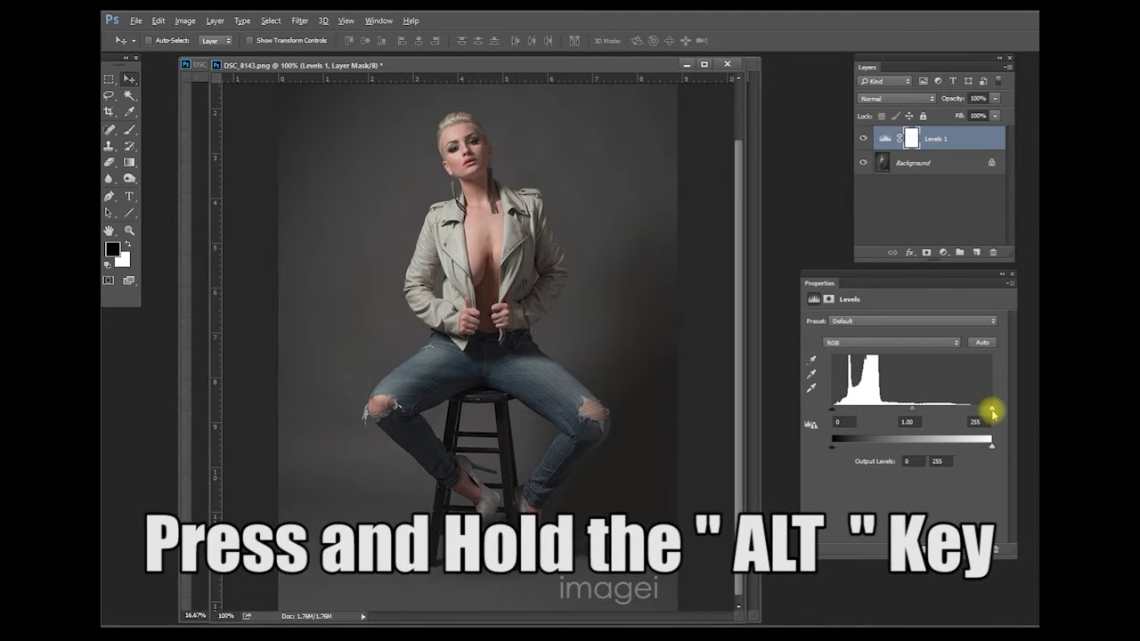
Try white input levels of 197, 160 and 142 with the highlight clipping preview, ending at 247
drag(991, 408, 955, 412)
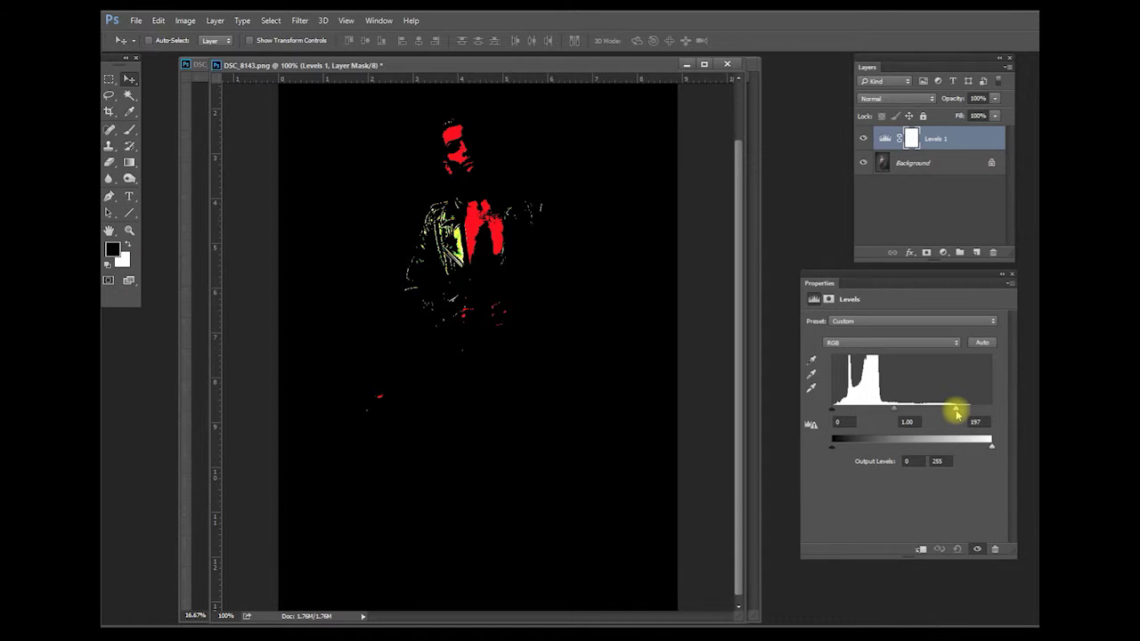
drag(956, 412, 957, 410)
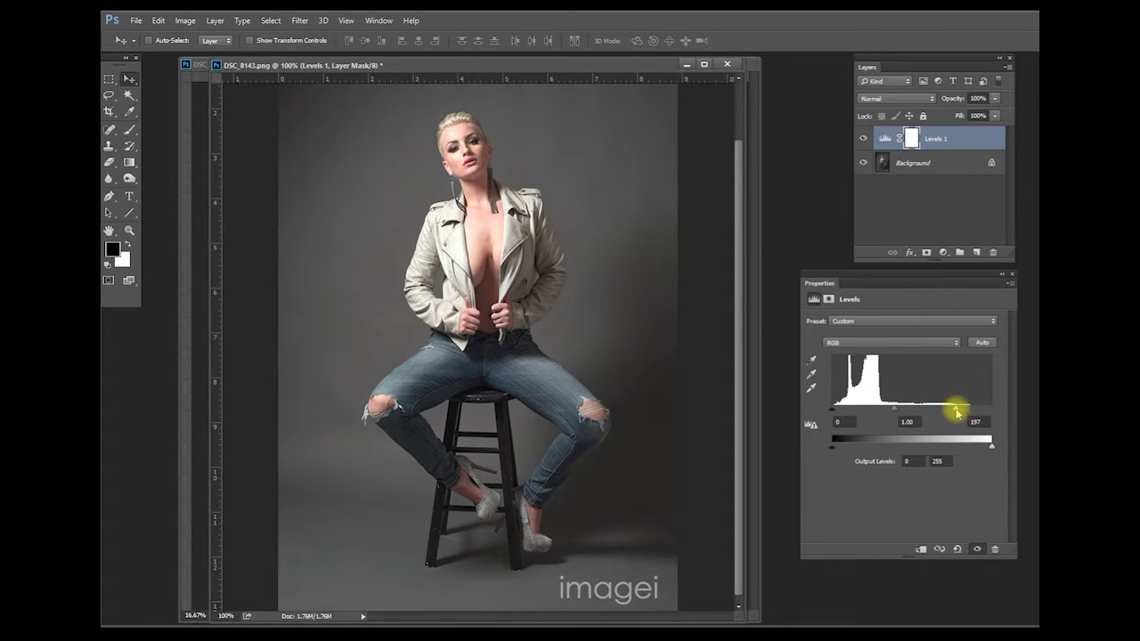
drag(953, 407, 932, 416)
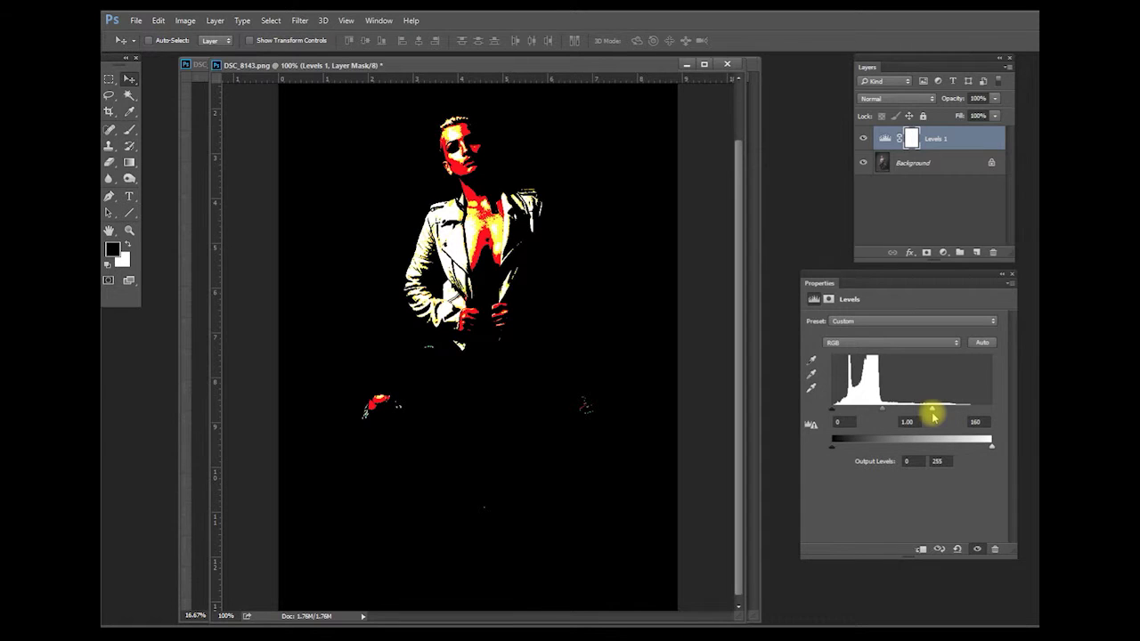
drag(932, 416, 922, 415)
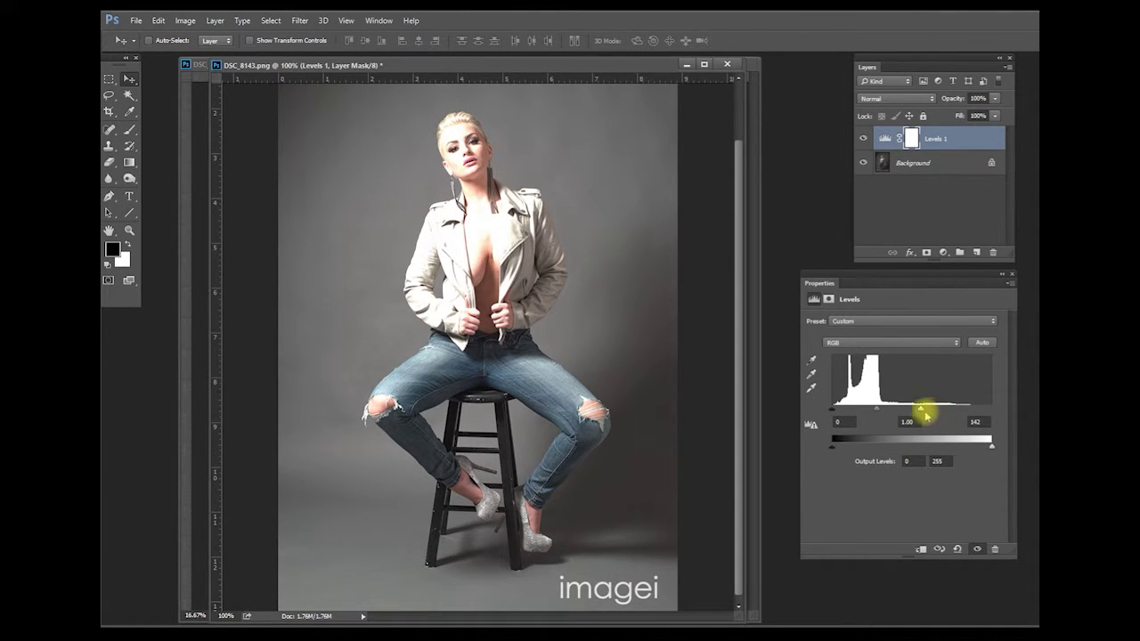
drag(922, 415, 958, 410)
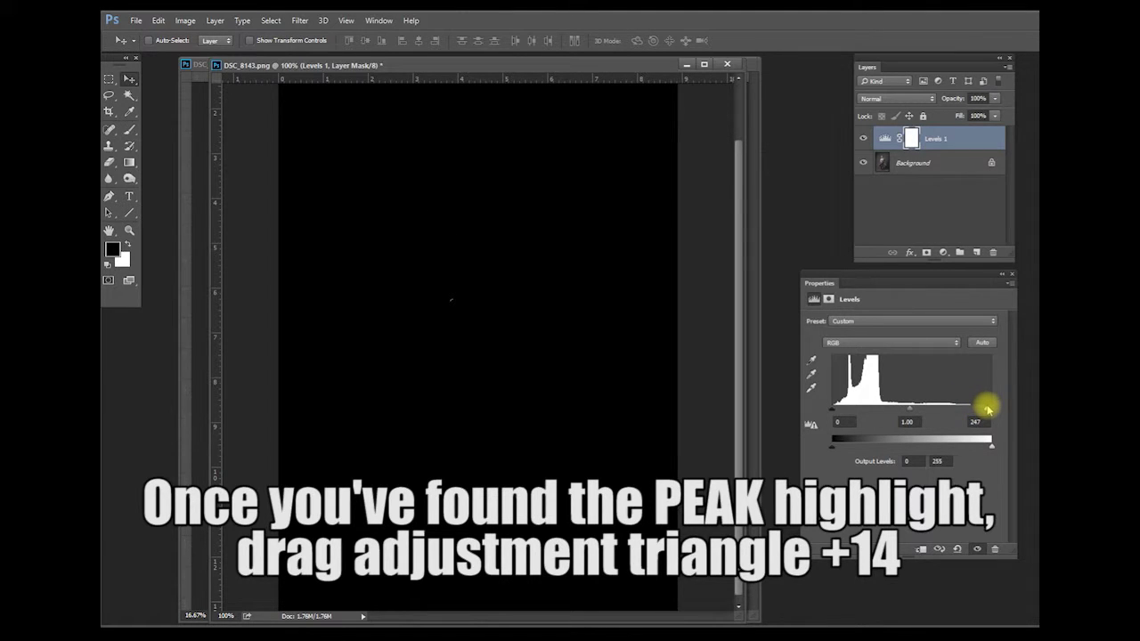
drag(986, 409, 993, 392)
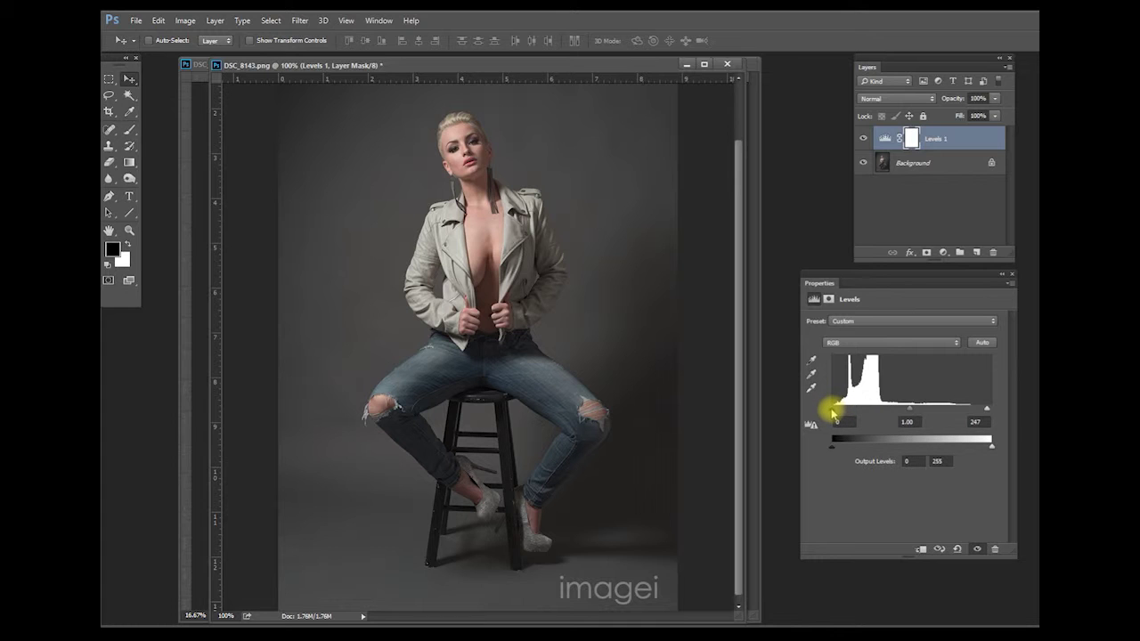
Try black input levels of 35, 31 and 59, and return the black input to 0 and the white input to 255
drag(832, 410, 854, 418)
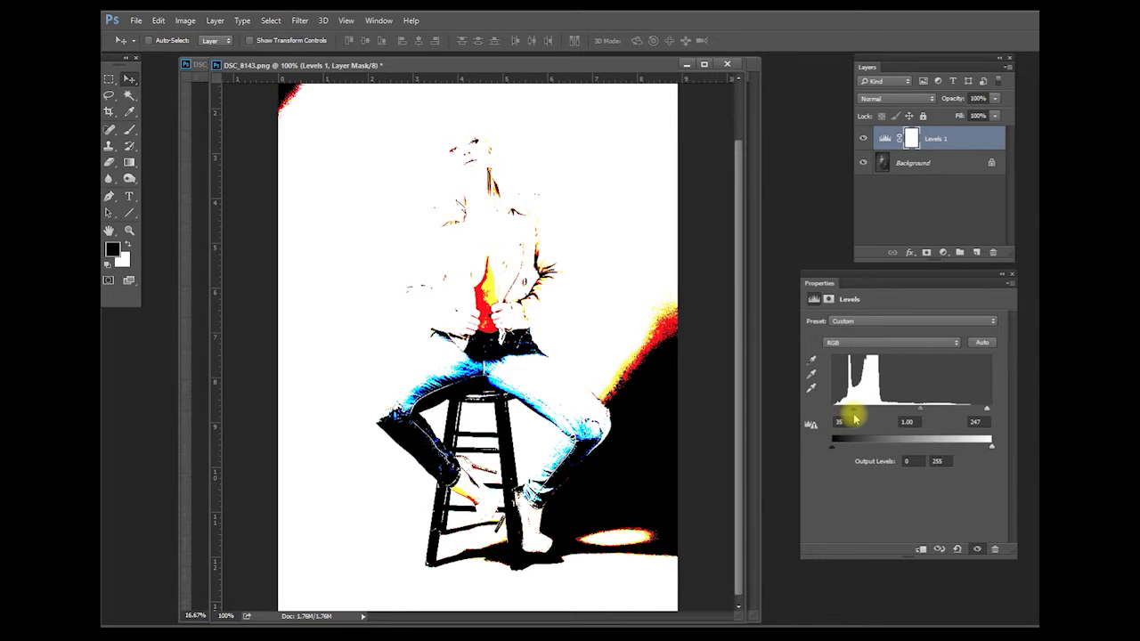
drag(854, 419, 850, 418)
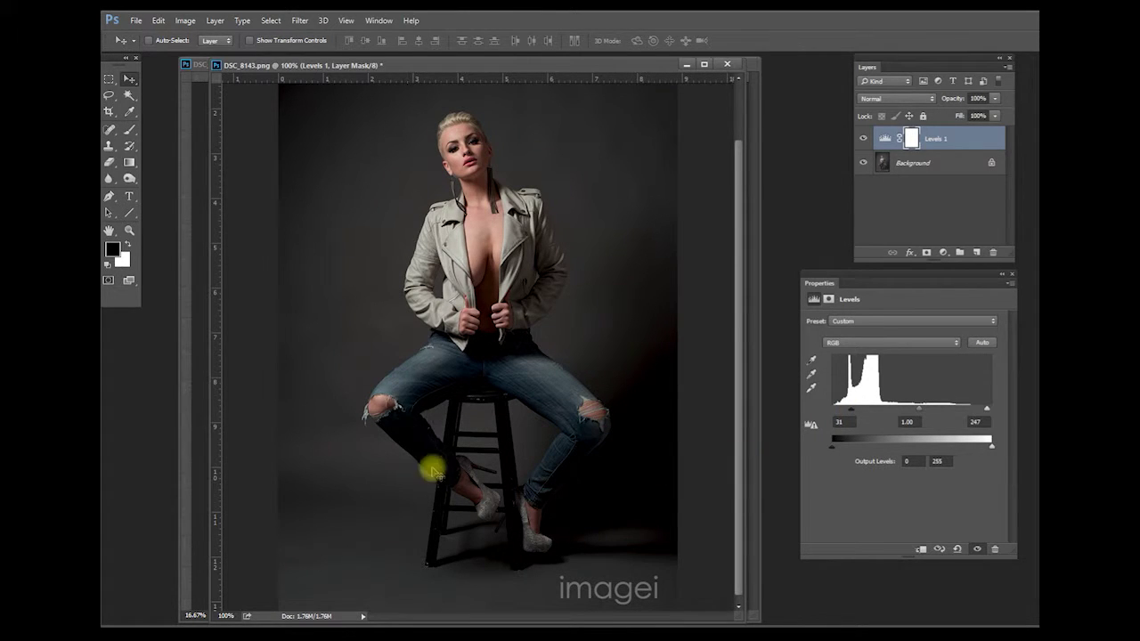
drag(850, 414, 869, 412)
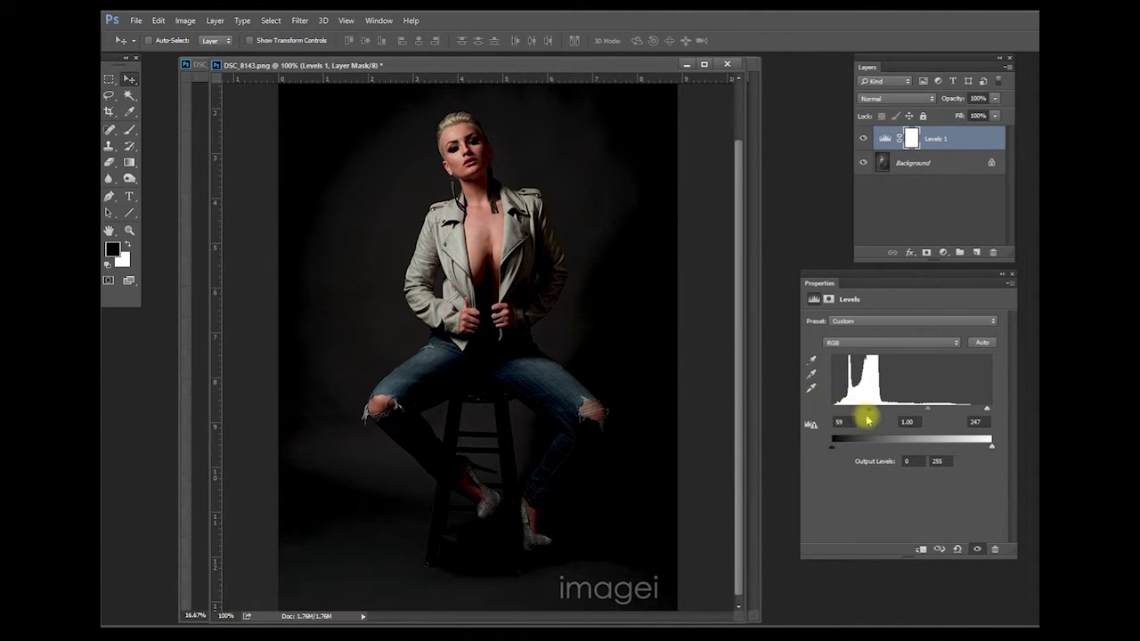
drag(867, 411, 814, 408)
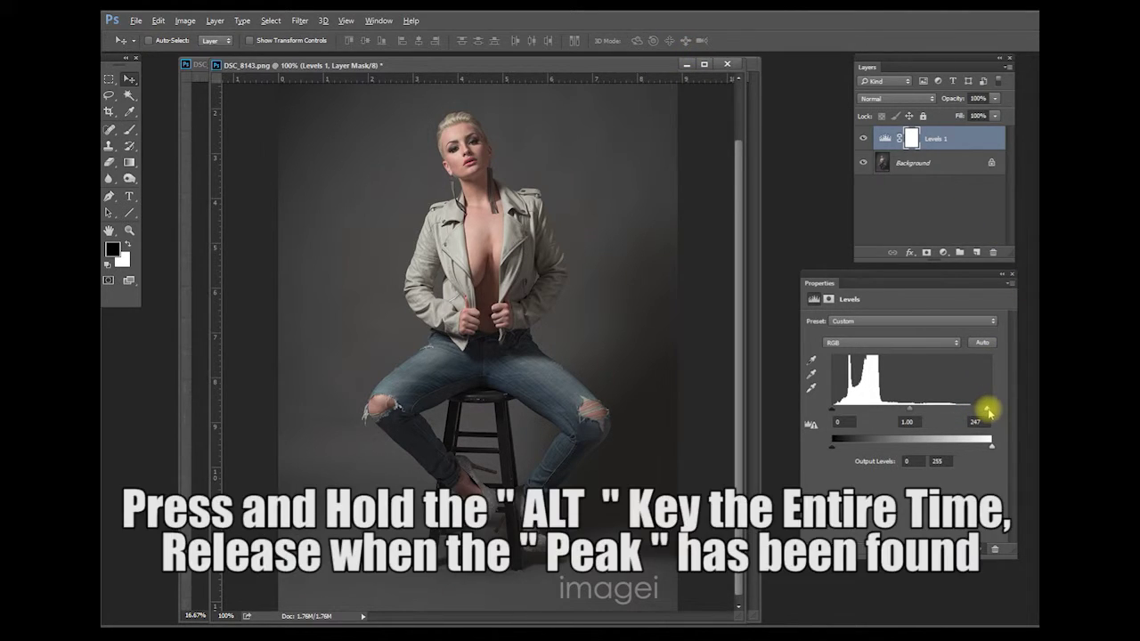
drag(985, 410, 1002, 389)
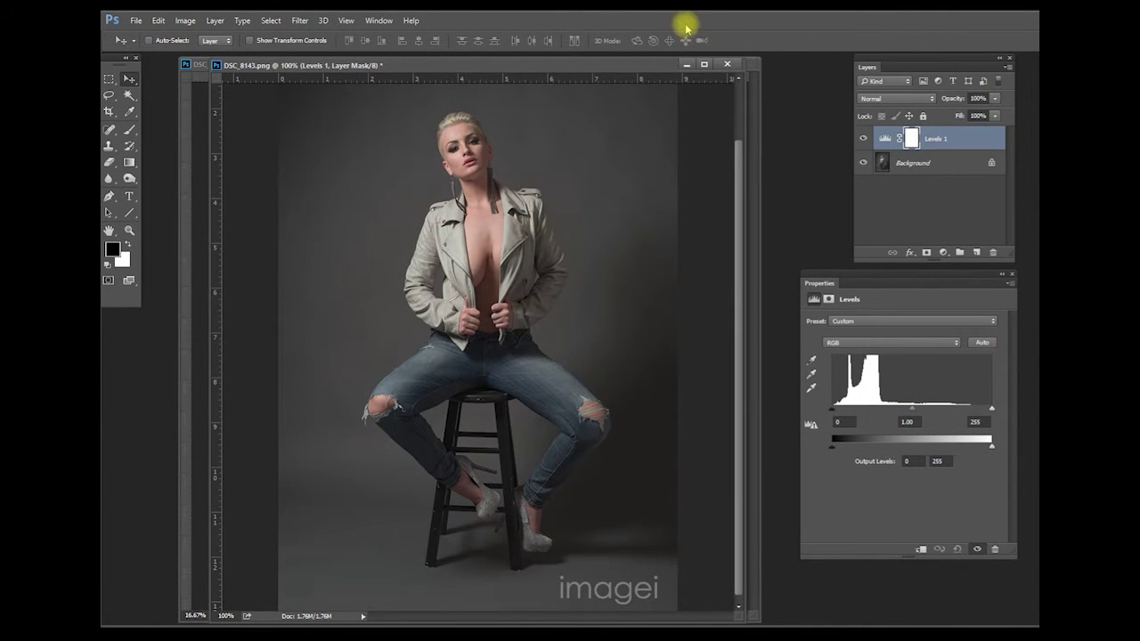
Minimize DSC_8143.png and set the Levels 1 input range of DSC_1787.jpg to black 7 and white 241
click(688, 64)
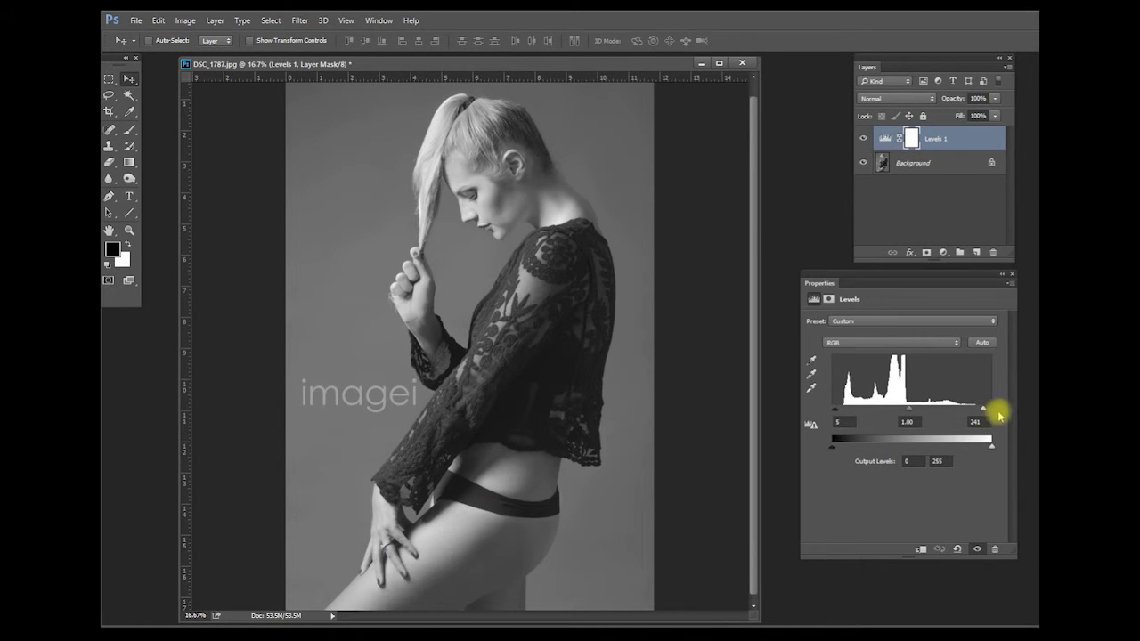
mouse_move(979, 410)
mouse_down()
mouse_move(916, 415)
mouse_move(982, 410)
mouse_up()
mouse_move(833, 409)
mouse_down()
mouse_move(855, 408)
mouse_move(838, 409)
mouse_up()
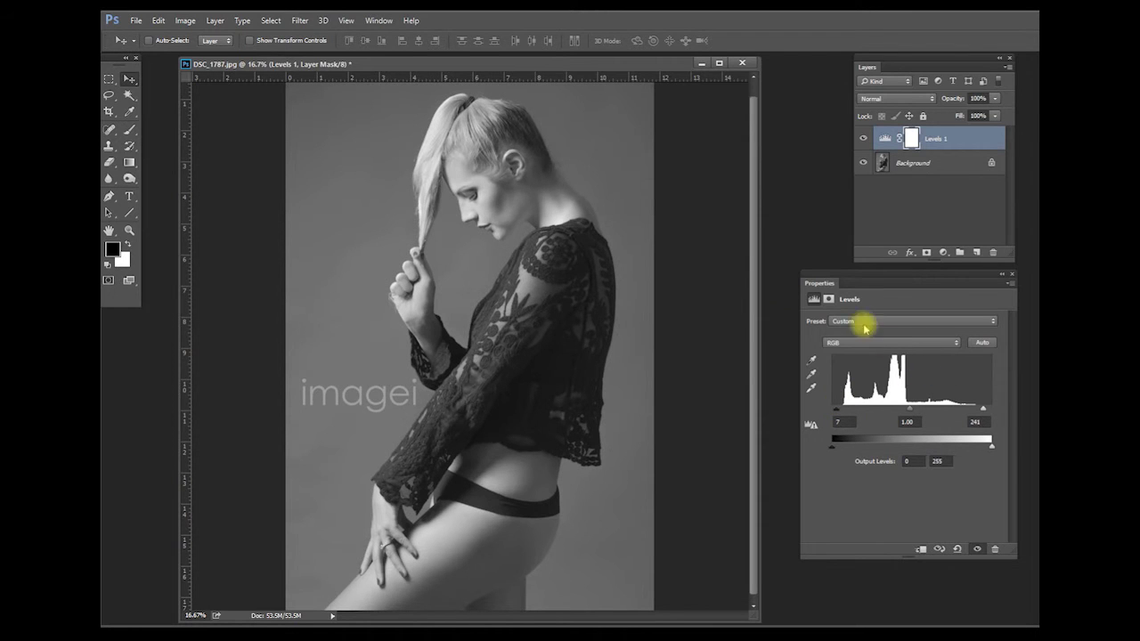